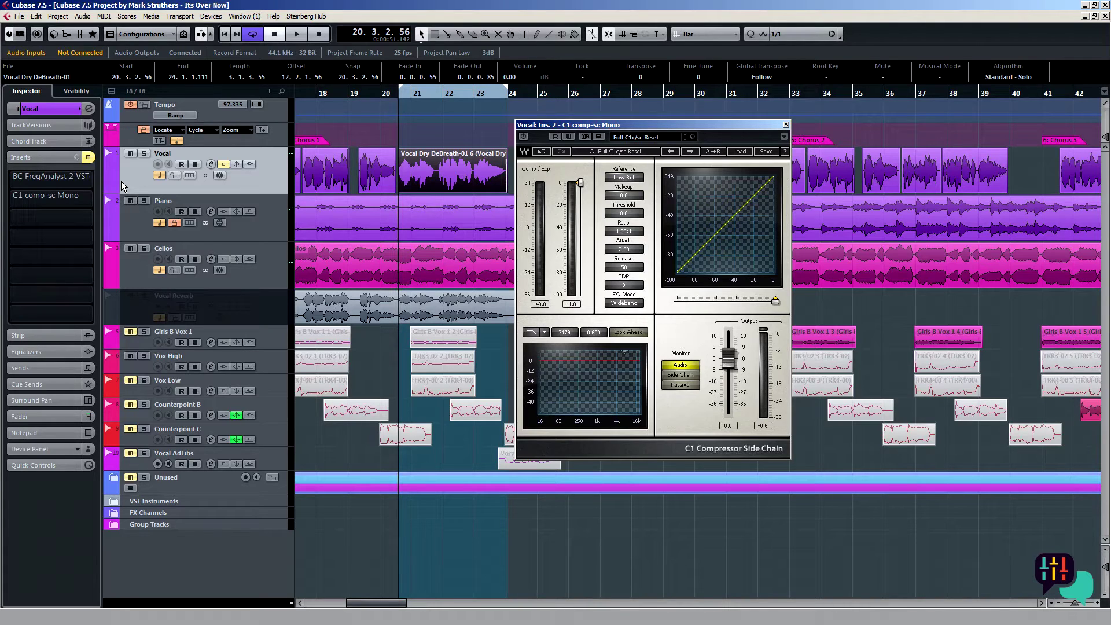
Open the BC FreqAnalyst 2 analyser on the Vocal track next to the C1 compressor
{"action": "left_click", "coordinate": [42, 176]}
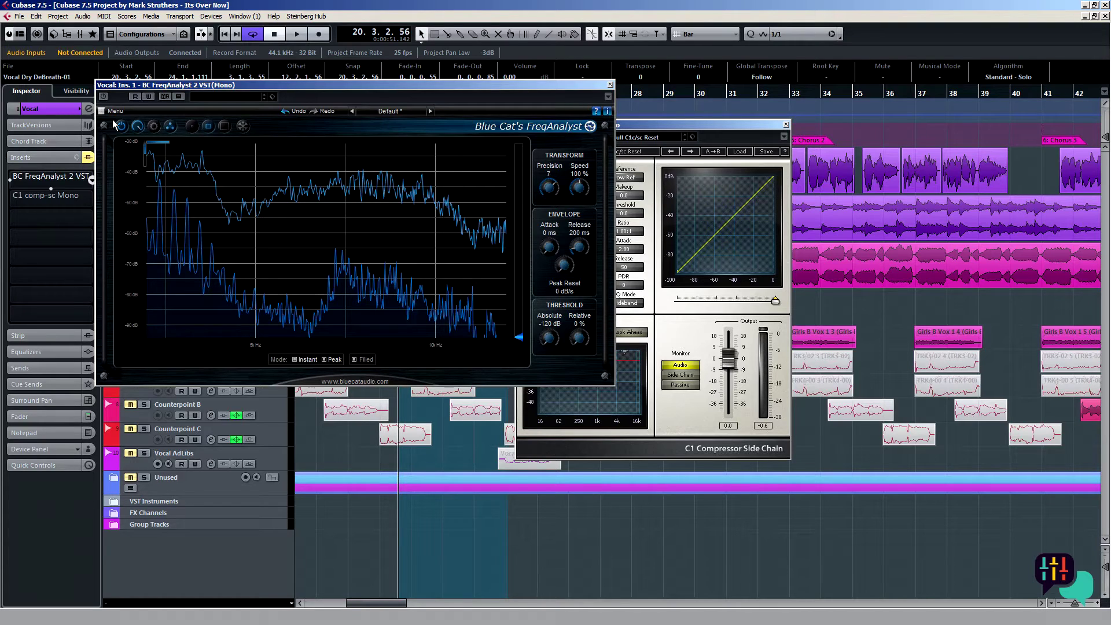
Play the song to watch the vocal spectrum in FreqAnalyst, then close the analyser
{"action": "left_click", "coordinate": [112, 119]}
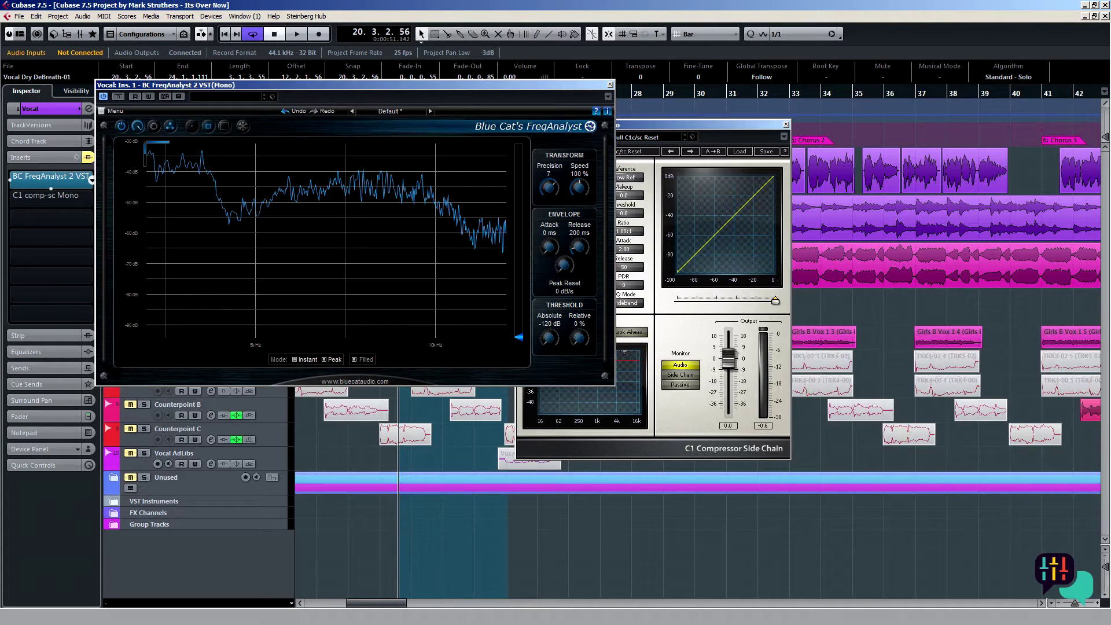
{"action": "left_click", "coordinate": [297, 34]}
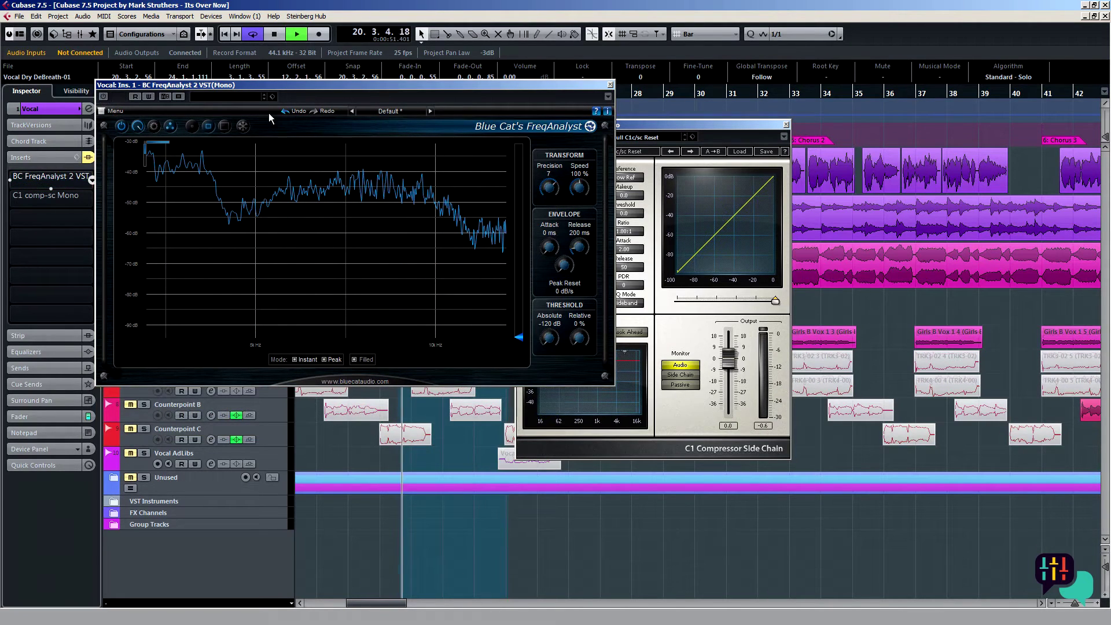
{"action": "left_click", "coordinate": [610, 85]}
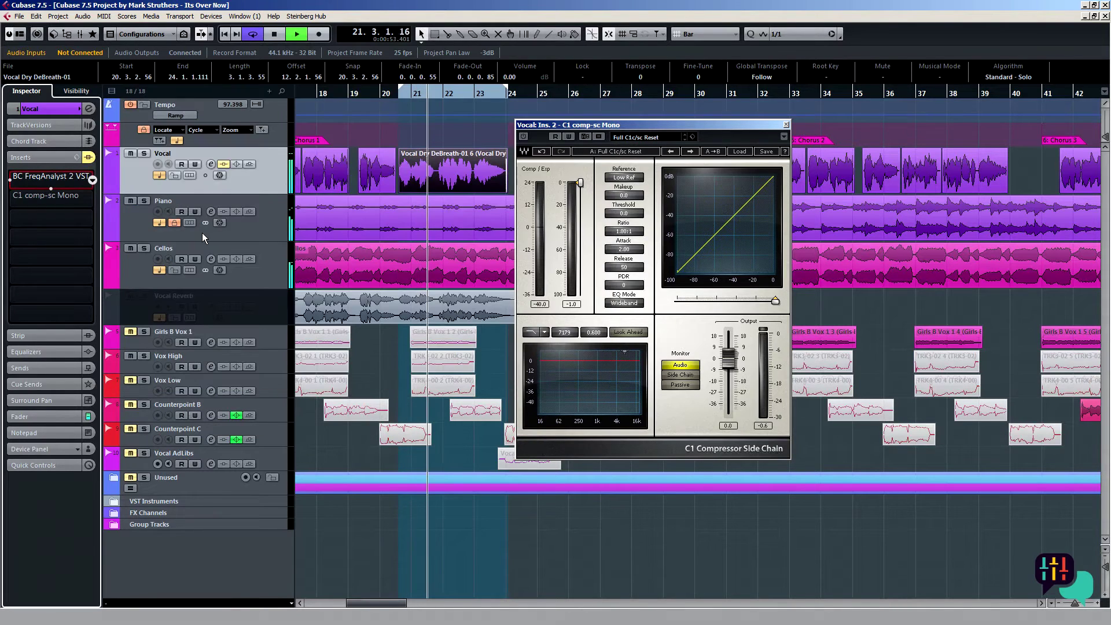
Stop playback, set insert slot 1 to No Effect, and power on the C1 compressor
{"action": "left_click", "coordinate": [274, 35]}
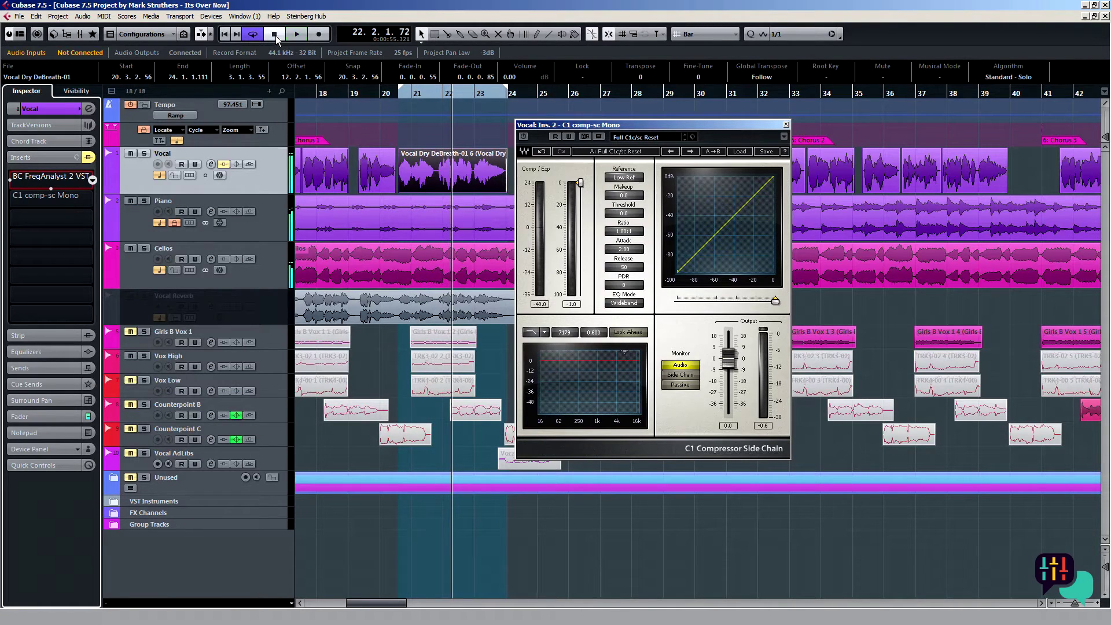
{"action": "left_click", "coordinate": [276, 36]}
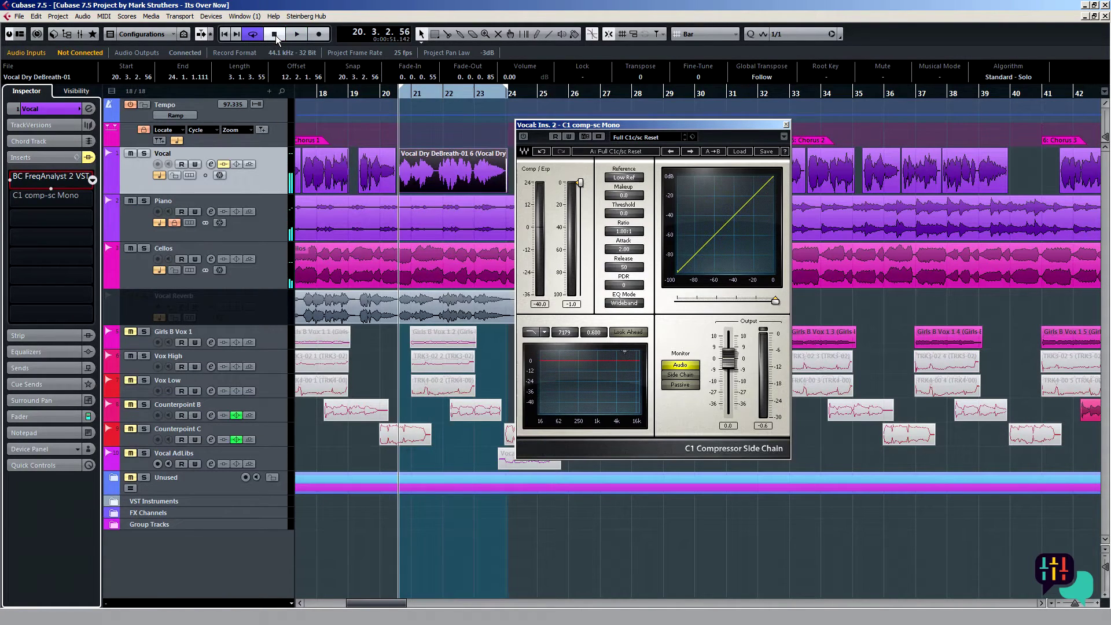
{"action": "left_click", "coordinate": [90, 183]}
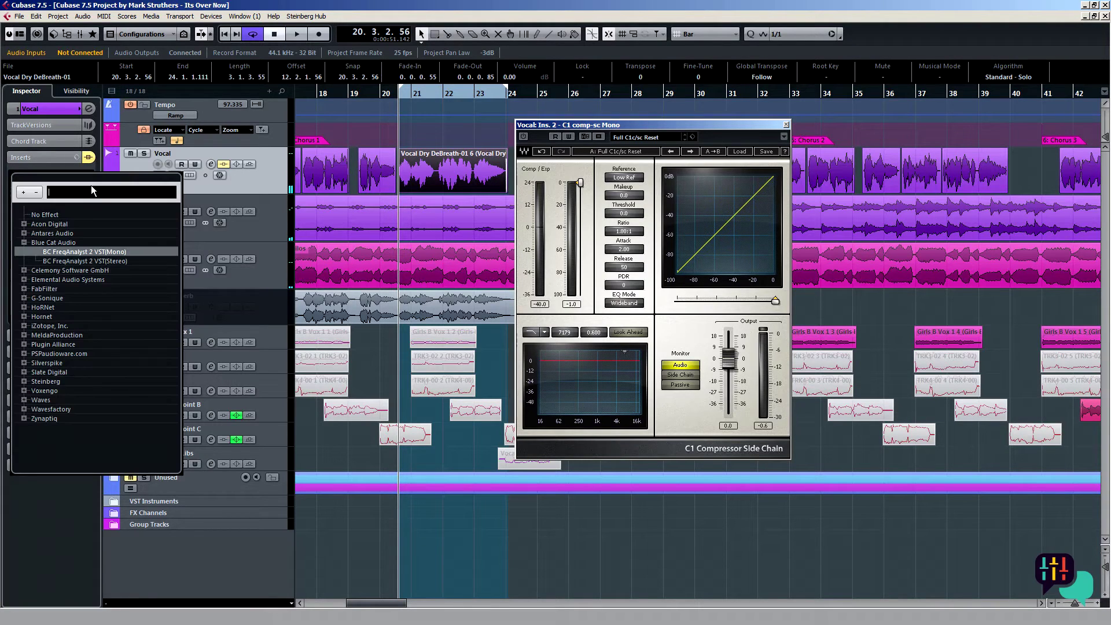
{"action": "left_click", "coordinate": [58, 215]}
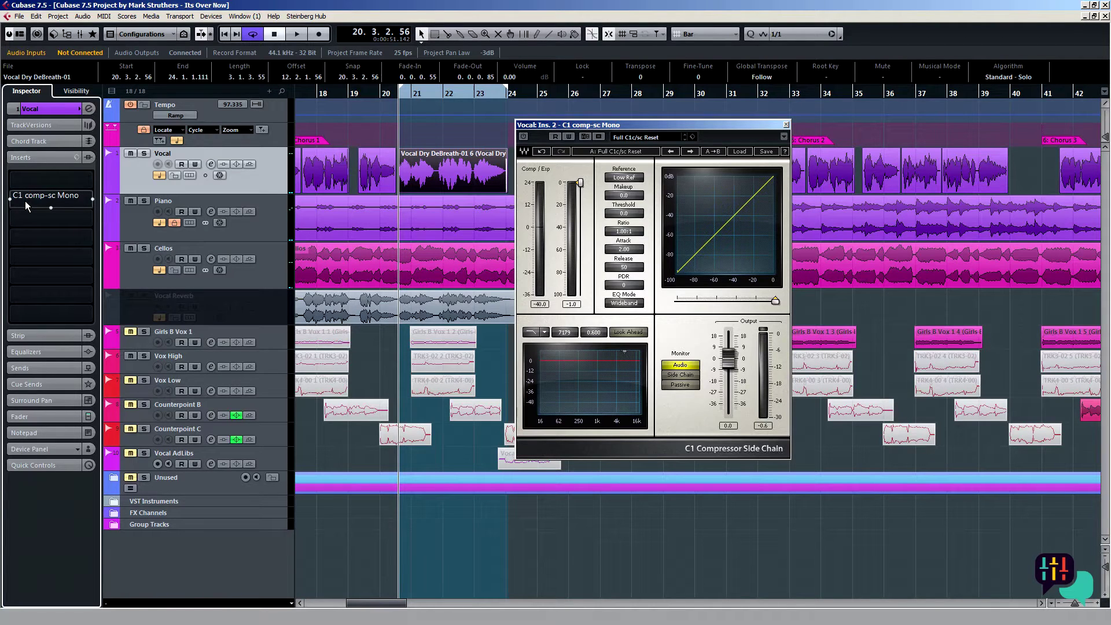
{"action": "left_click", "coordinate": [523, 136]}
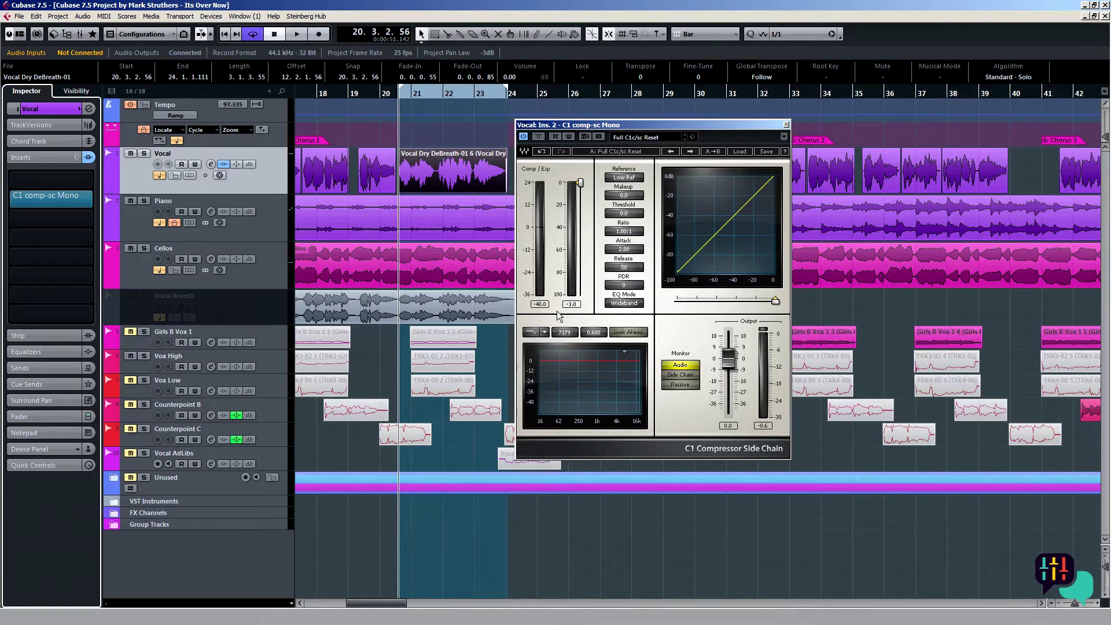
Set the C1 side-chain filter to Band Pass, enable Look Ahead, and change EQ Mode
{"action": "left_click", "coordinate": [532, 333]}
{"action": "left_click", "coordinate": [544, 333]}
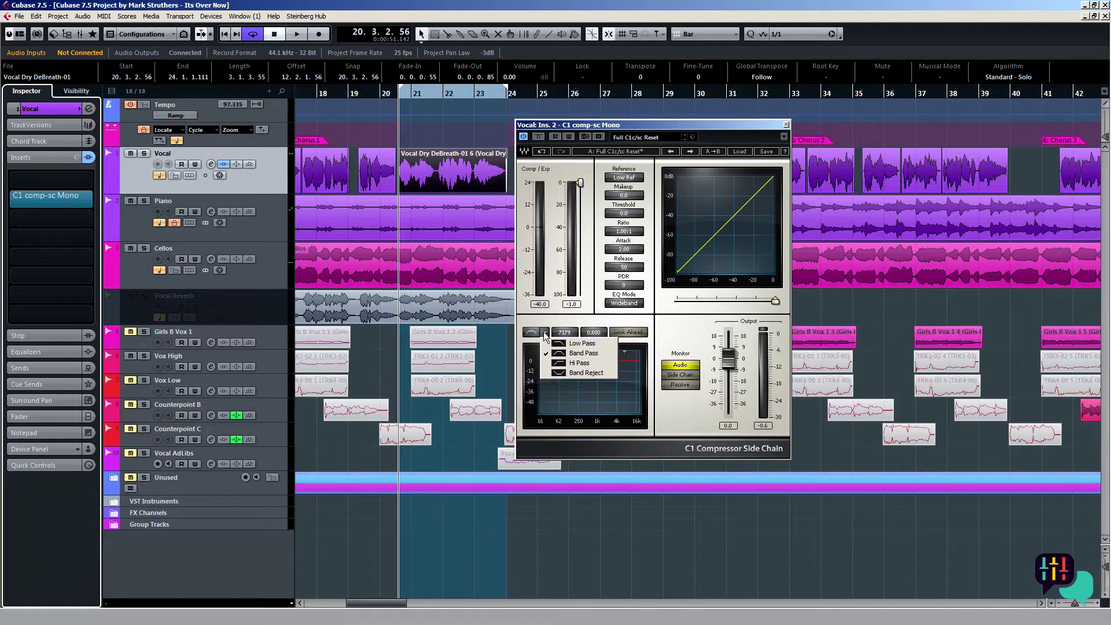
{"action": "left_click", "coordinate": [566, 354]}
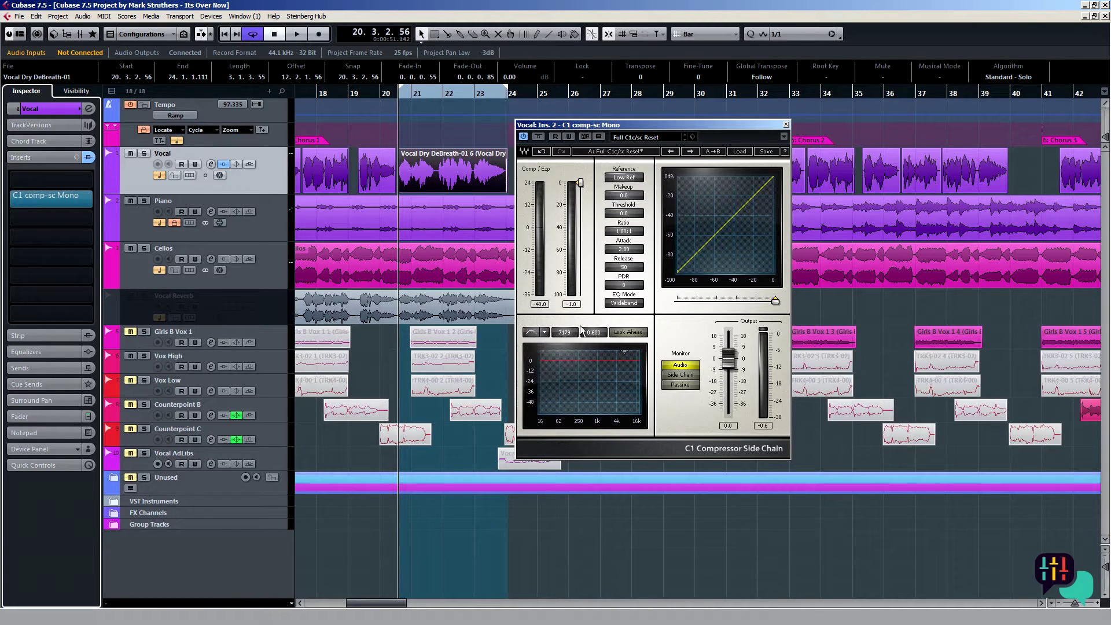
{"action": "left_click", "coordinate": [615, 334]}
{"action": "left_click", "coordinate": [618, 304]}
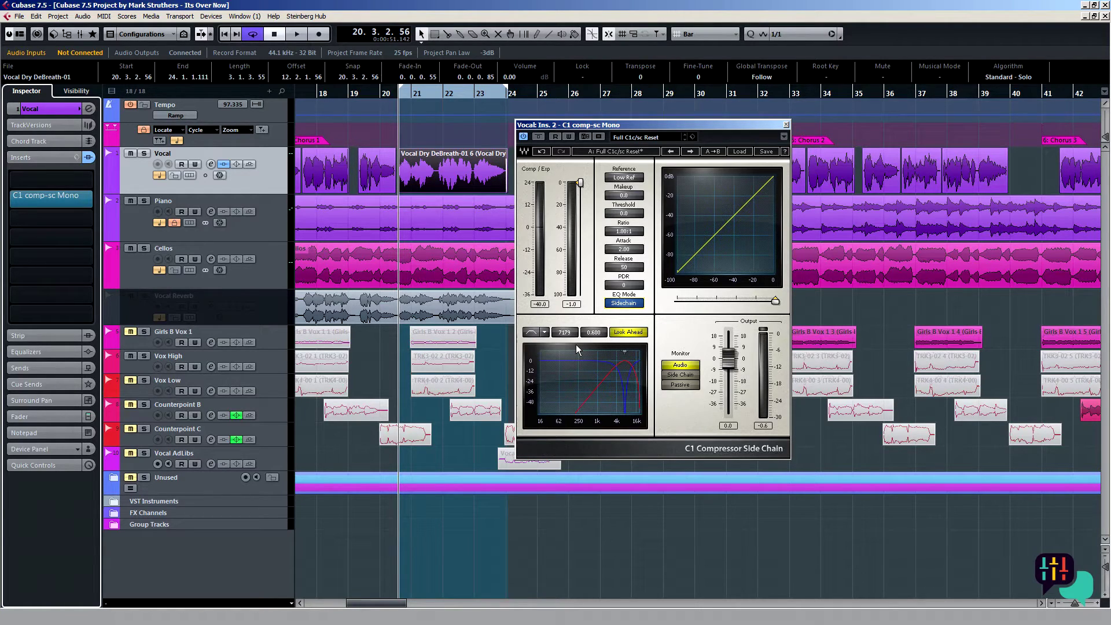
Sweep the side-chain band-pass frequency to 692 Hz and set EQ Mode back to Split
{"action": "mouse_move", "coordinate": [569, 339]}
{"action": "left_mouse_down"}
{"action": "mouse_move", "coordinate": [570, 304]}
{"action": "mouse_move", "coordinate": [572, 348]}
{"action": "left_mouse_up"}
{"action": "left_click", "coordinate": [617, 302]}
Set the C1 Monitor to Side Chain to hear the band-passed signal alone
{"action": "left_click", "coordinate": [681, 375]}
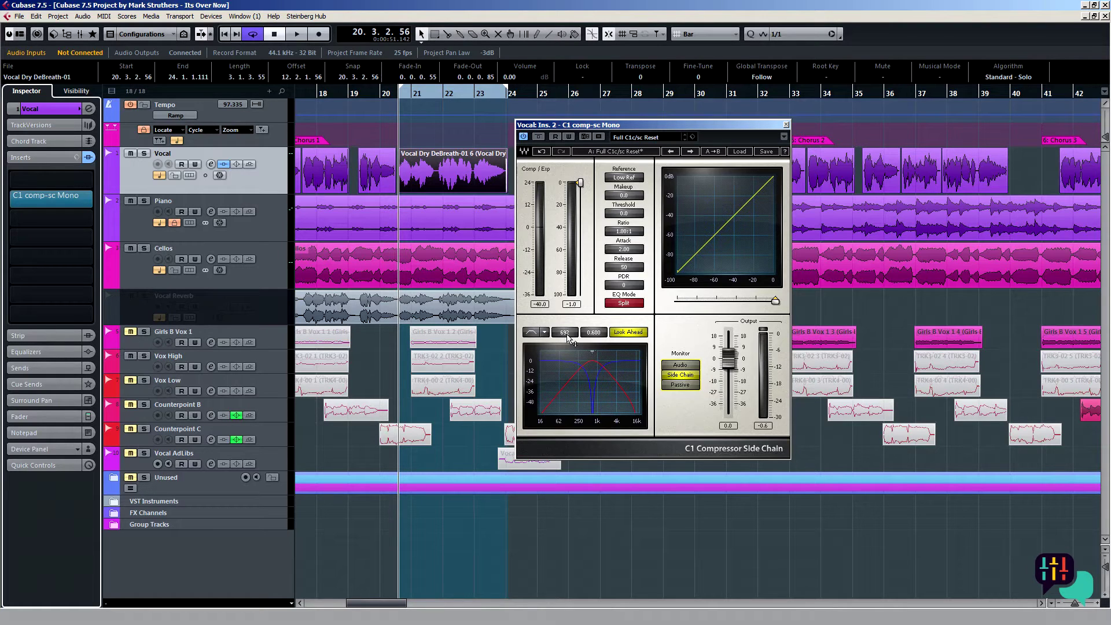
Raise the side-chain filter frequency to about 6727 Hz and solo the Vocal track
{"action": "left_click_drag", "start_coordinate": [565, 332], "coordinate": [565, 272]}
{"action": "left_click", "coordinate": [143, 153]}
Play the soloed vocal, fine-tune the side-chain frequency to 6924 Hz, and monitor Audio again
{"action": "left_click", "coordinate": [298, 34]}
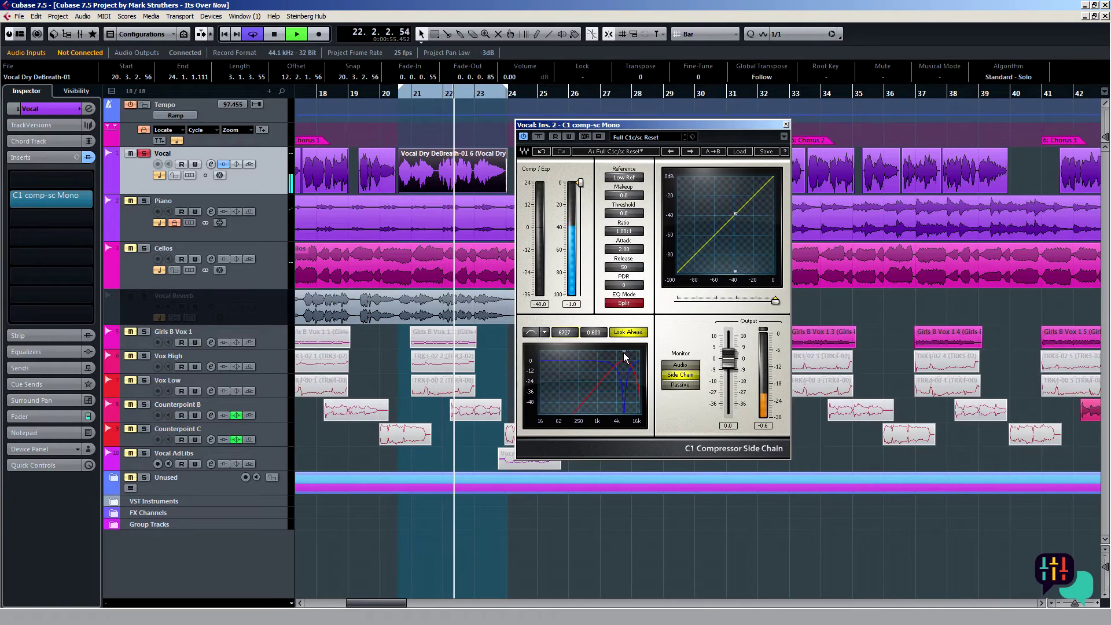
{"action": "left_click_drag", "start_coordinate": [625, 358], "coordinate": [622, 352]}
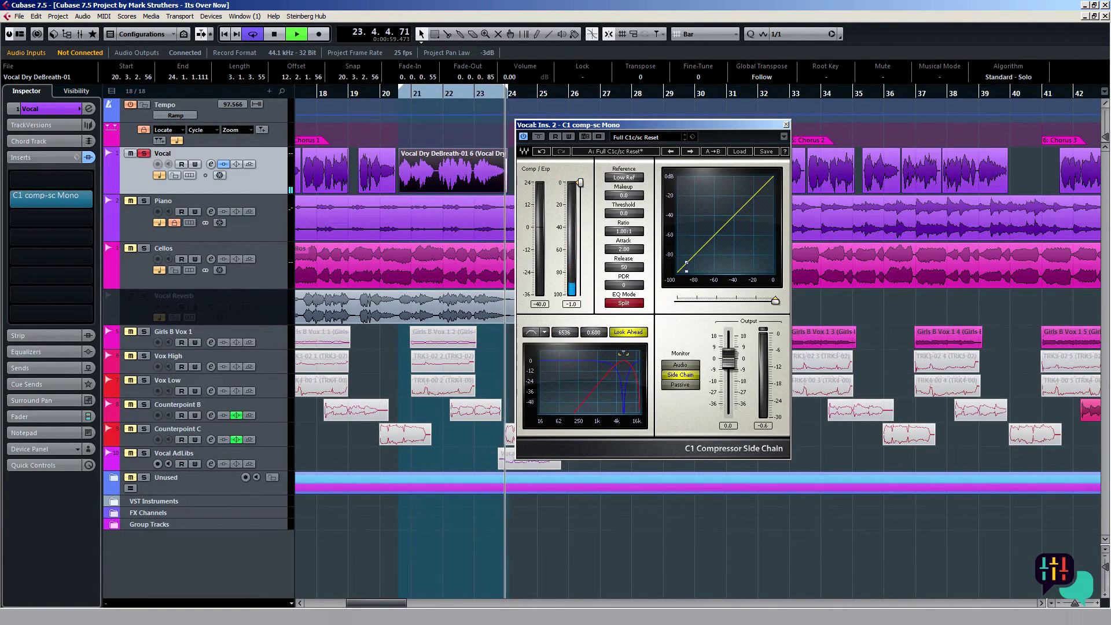
{"action": "left_click_drag", "start_coordinate": [622, 352], "coordinate": [624, 352]}
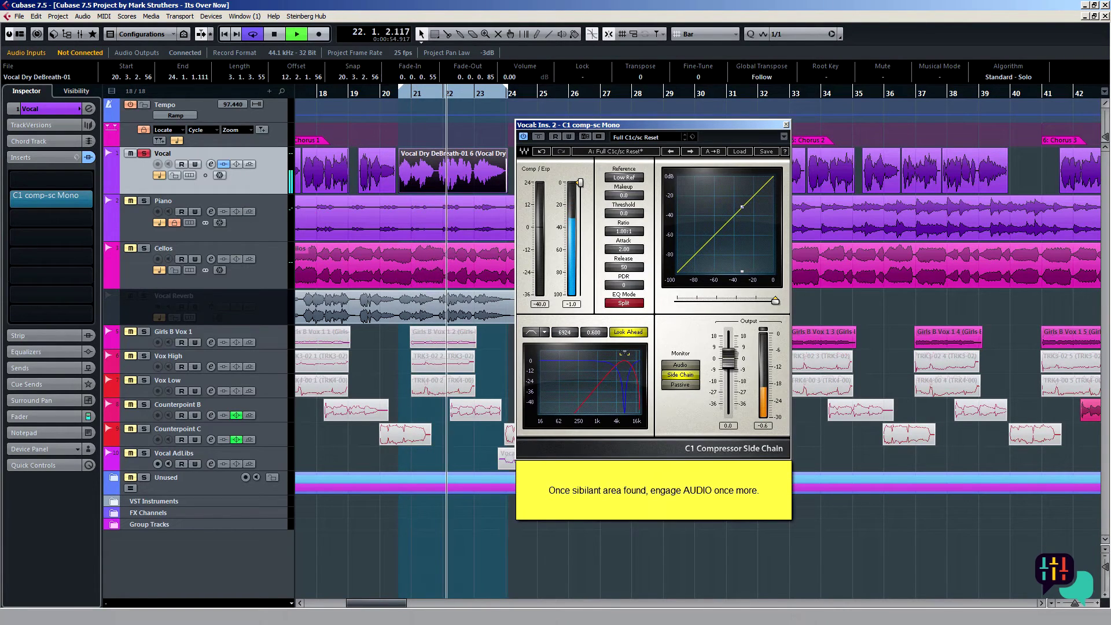
{"action": "left_click", "coordinate": [677, 365]}
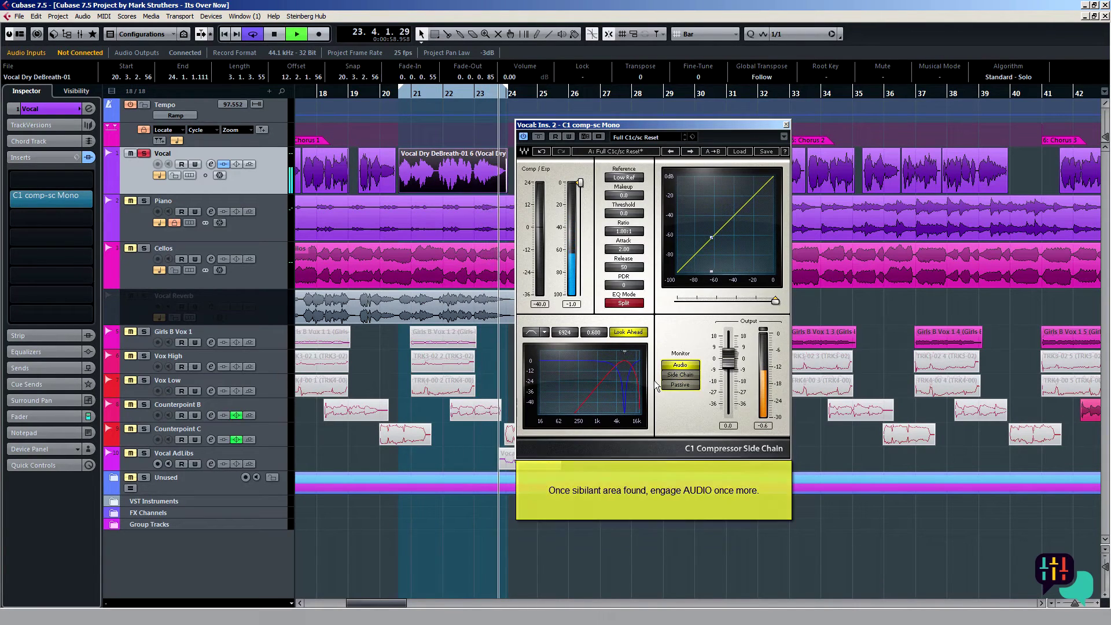
{"action": "left_click", "coordinate": [630, 231]}
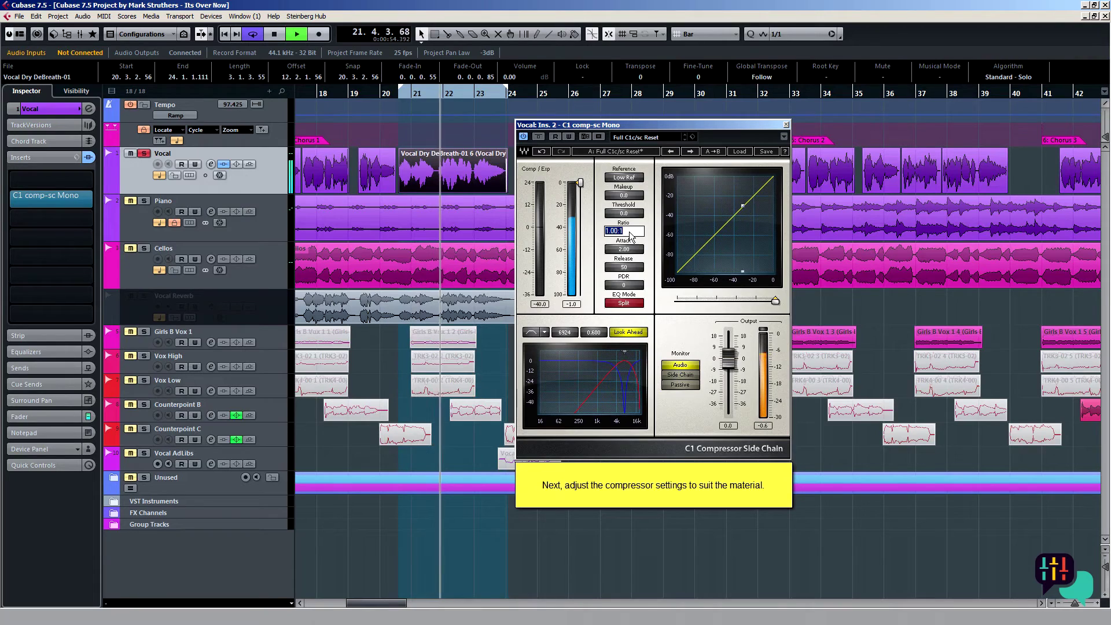
Set the C1 ratio to 3, attack to 0.07 and release to 1
{"action": "type", "text": "3"}
{"action": "key", "text": "Return"}
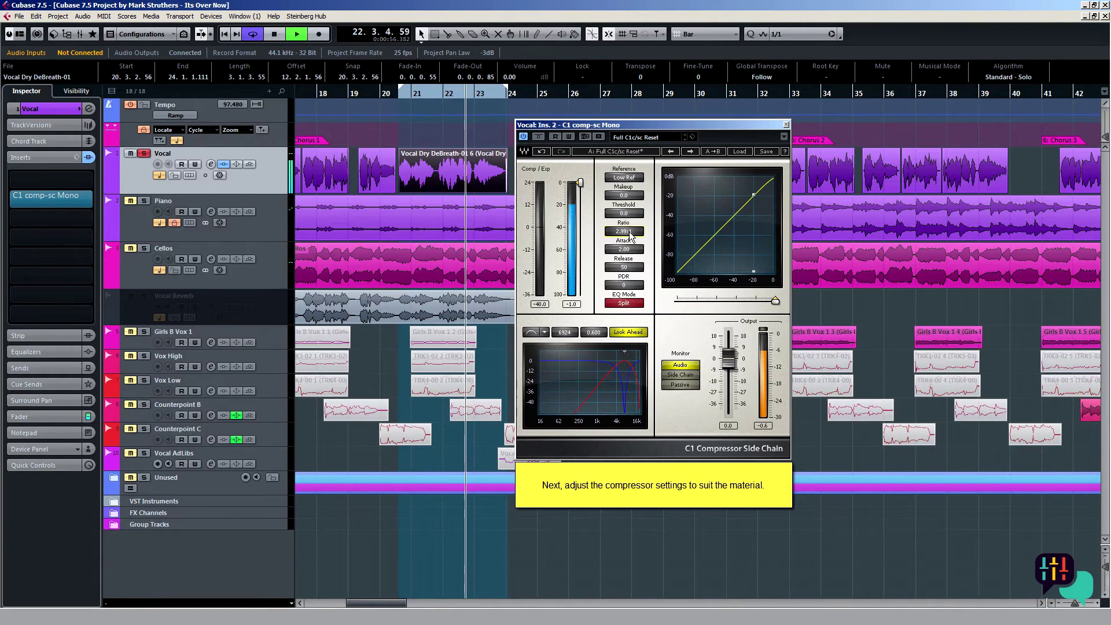
{"action": "left_click", "coordinate": [628, 248]}
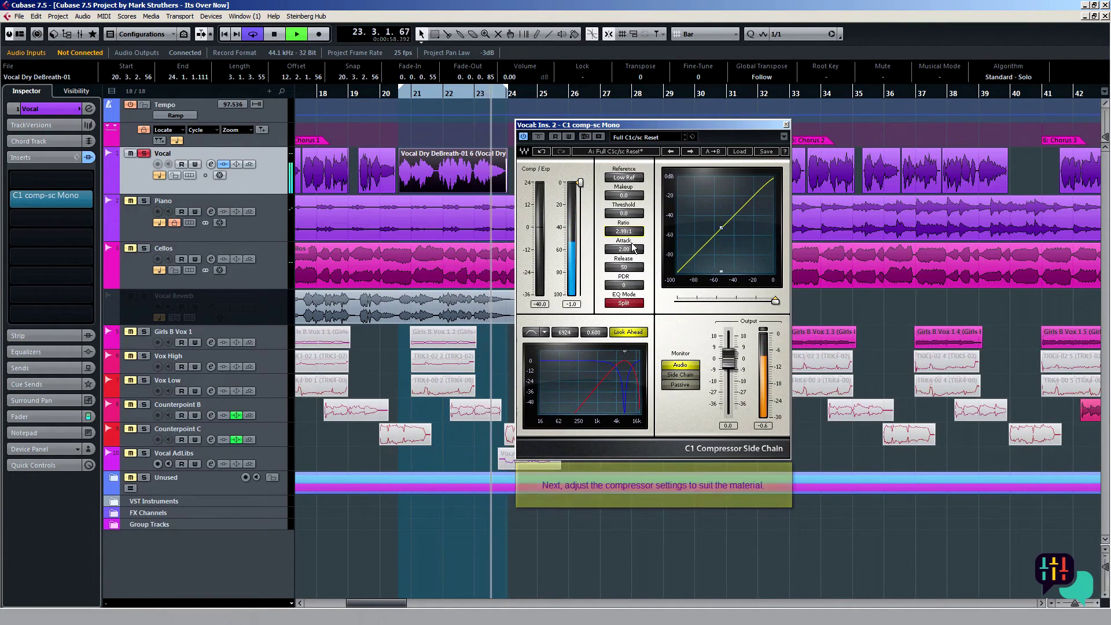
{"action": "type", "text": "0.07"}
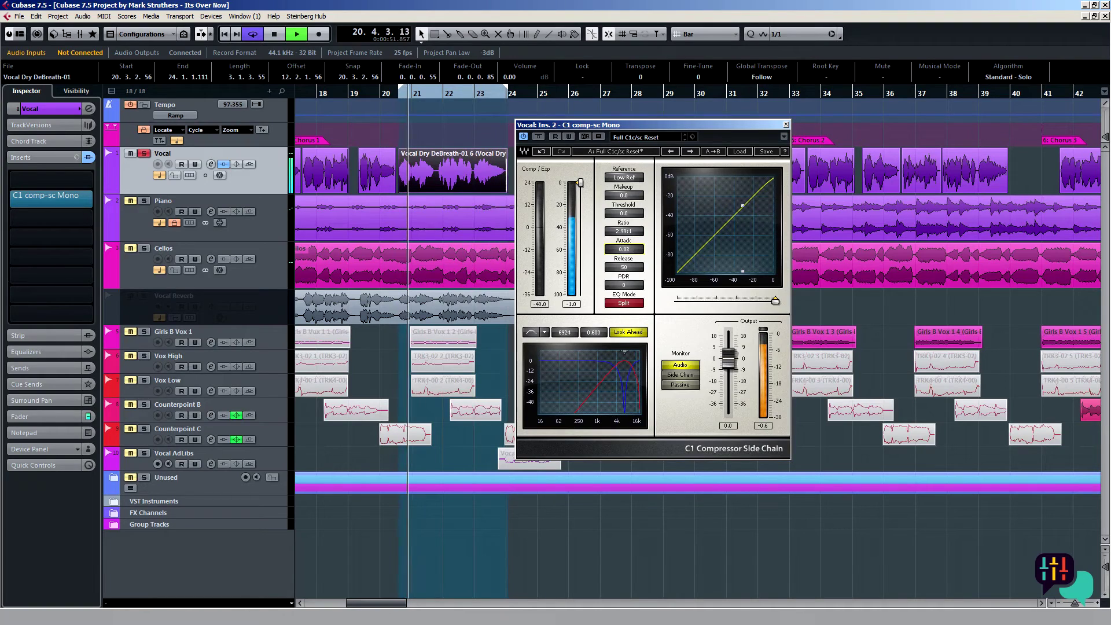
{"action": "key", "text": "Return"}
{"action": "left_click", "coordinate": [623, 267]}
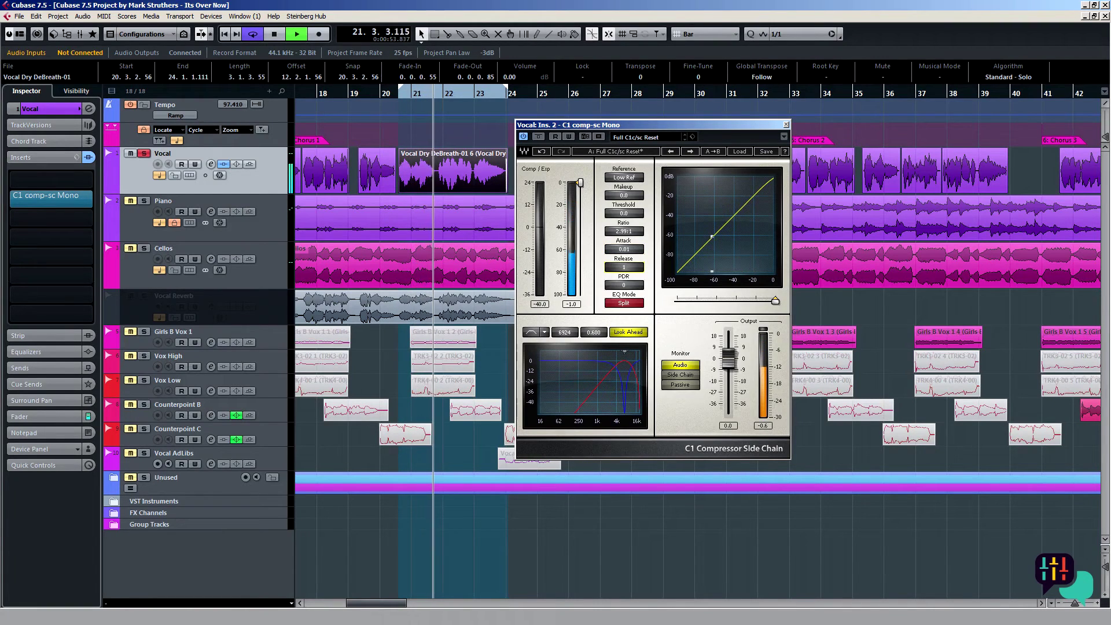
{"action": "type", "text": "1"}
{"action": "key", "text": "Return"}
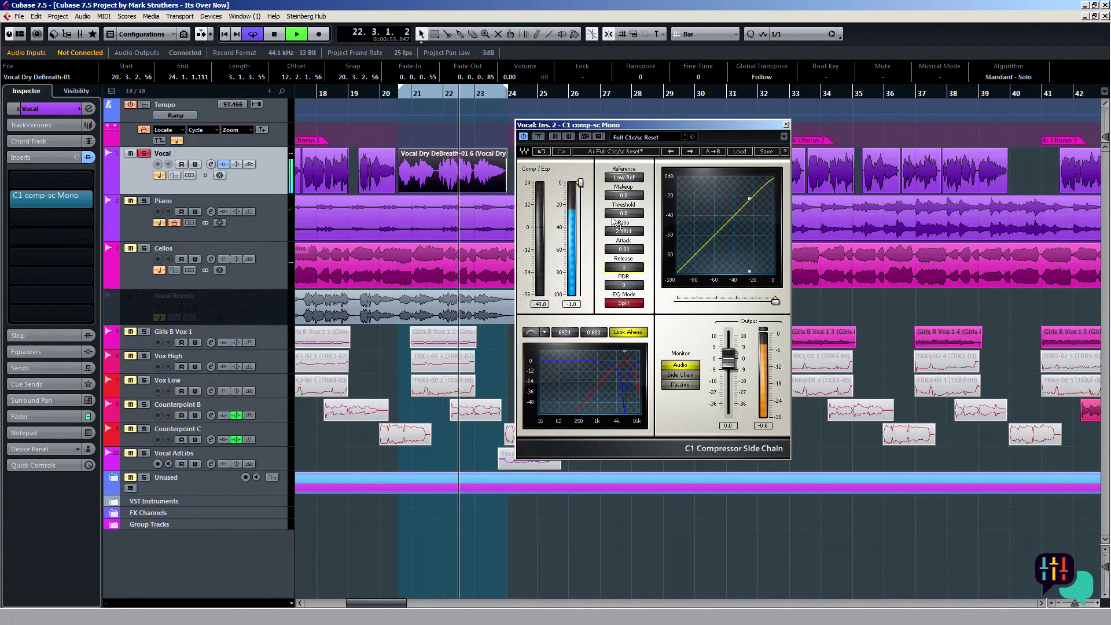
Lower the threshold to about -14.8 dB and send the playhead to the project start
{"action": "left_click_drag", "start_coordinate": [775, 300], "coordinate": [769, 300]}
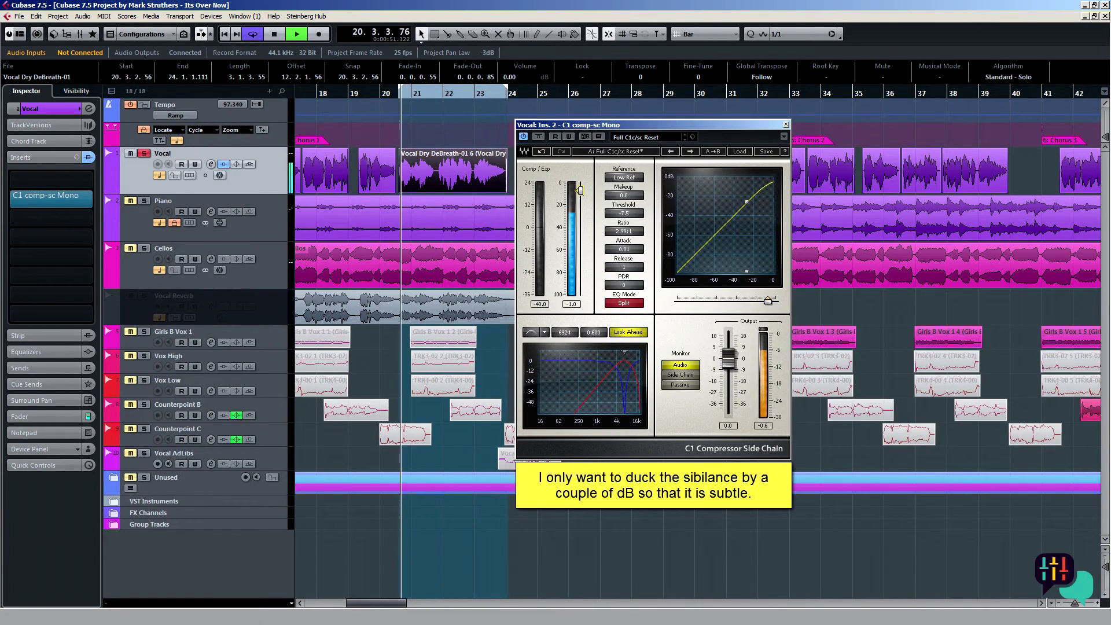
{"action": "left_click_drag", "start_coordinate": [769, 301], "coordinate": [760, 300]}
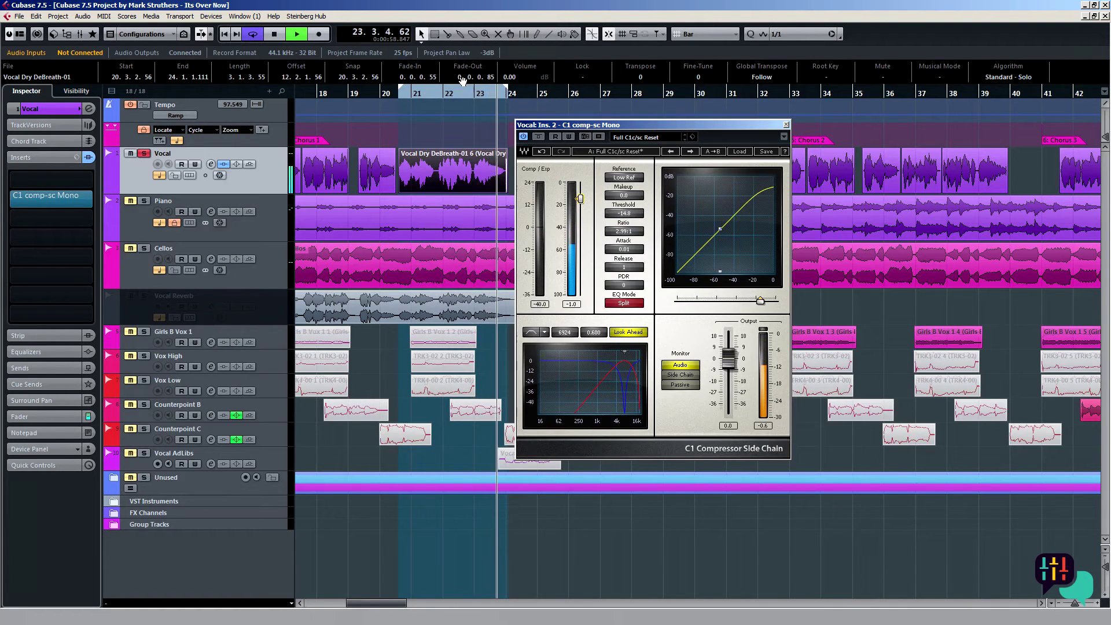
{"action": "key", "text": "Home"}
Stop playback, jump to the vocal event's start, and take the Vocal track out of solo
{"action": "left_click", "coordinate": [274, 35]}
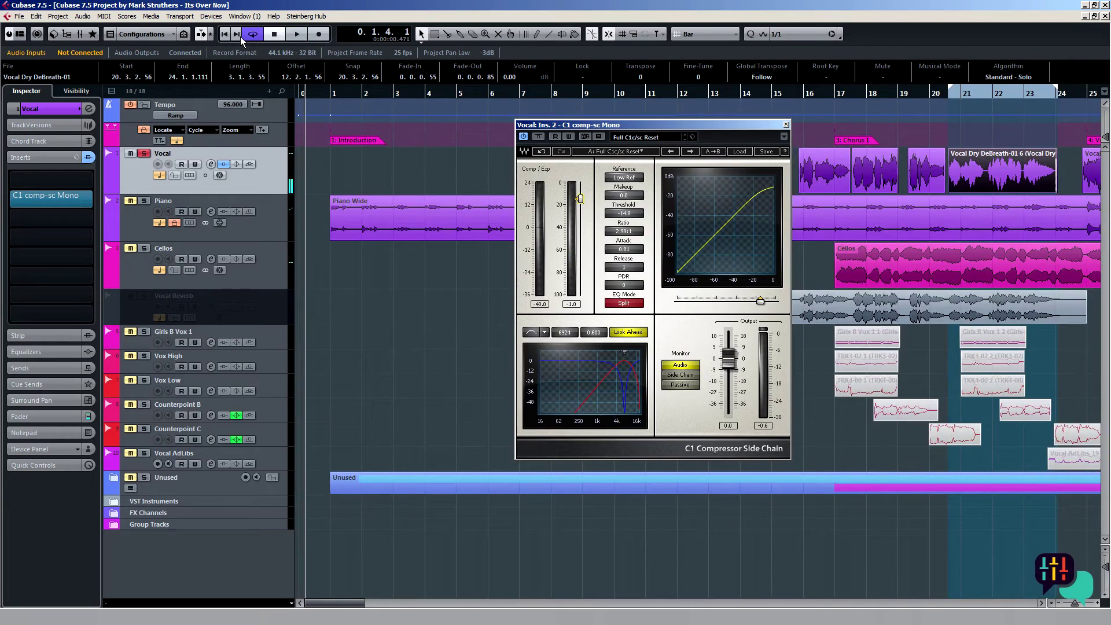
{"action": "key", "text": "l"}
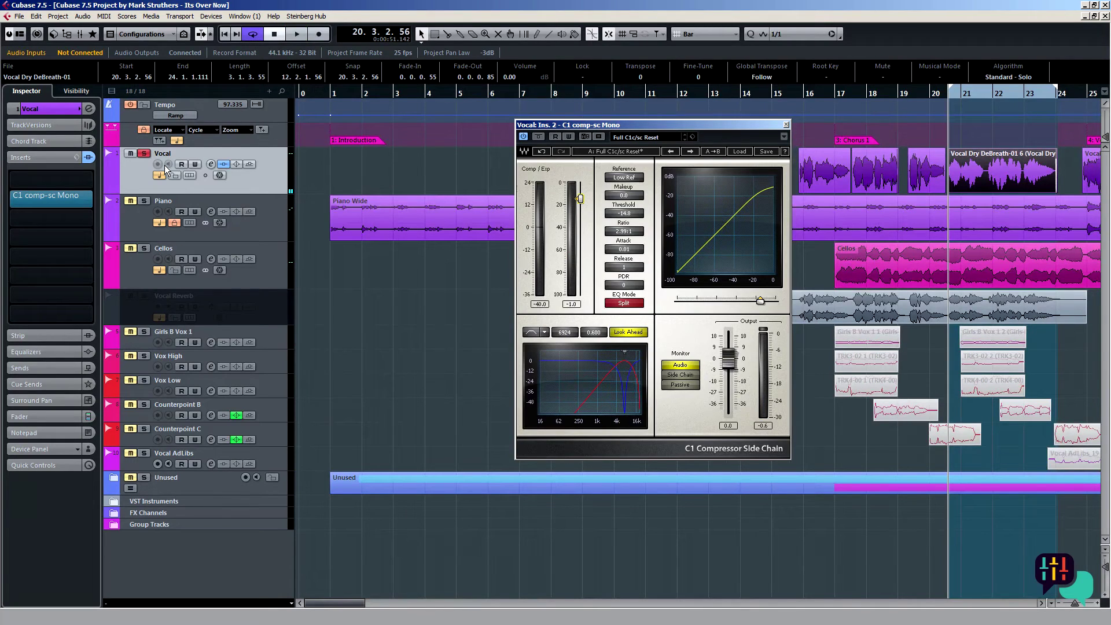
{"action": "left_click", "coordinate": [143, 153]}
Move the C1 window to the left and put the left locator and playhead at bar 8
{"action": "left_click_drag", "start_coordinate": [712, 124], "coordinate": [604, 143]}
{"action": "left_click_drag", "start_coordinate": [536, 191], "coordinate": [541, 172]}
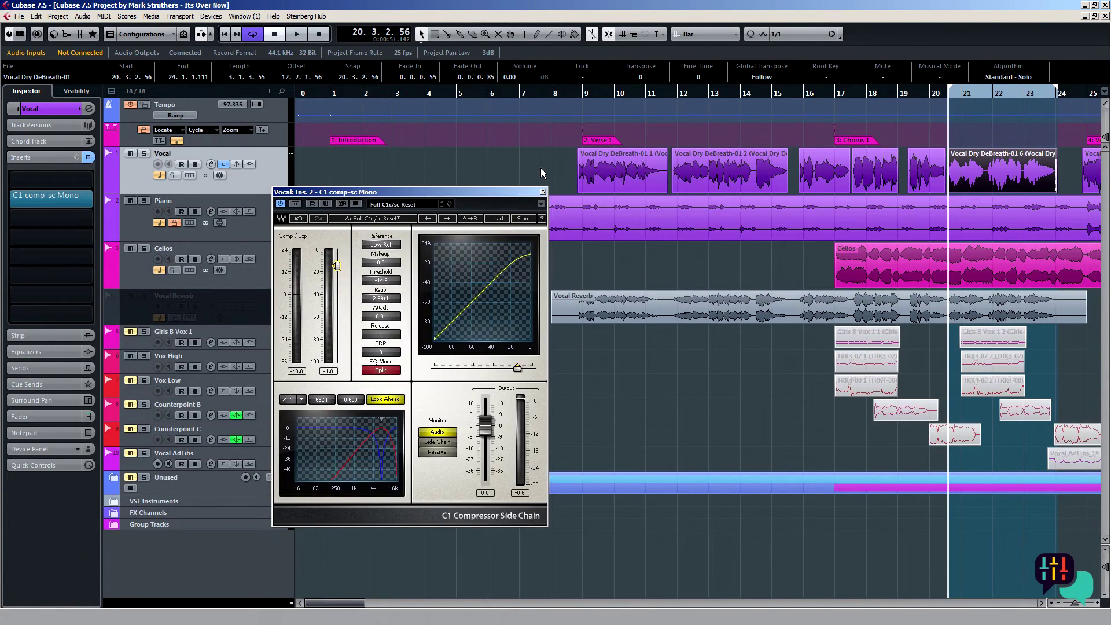
{"action": "left_click", "coordinate": [552, 95], "text": "ctrl"}
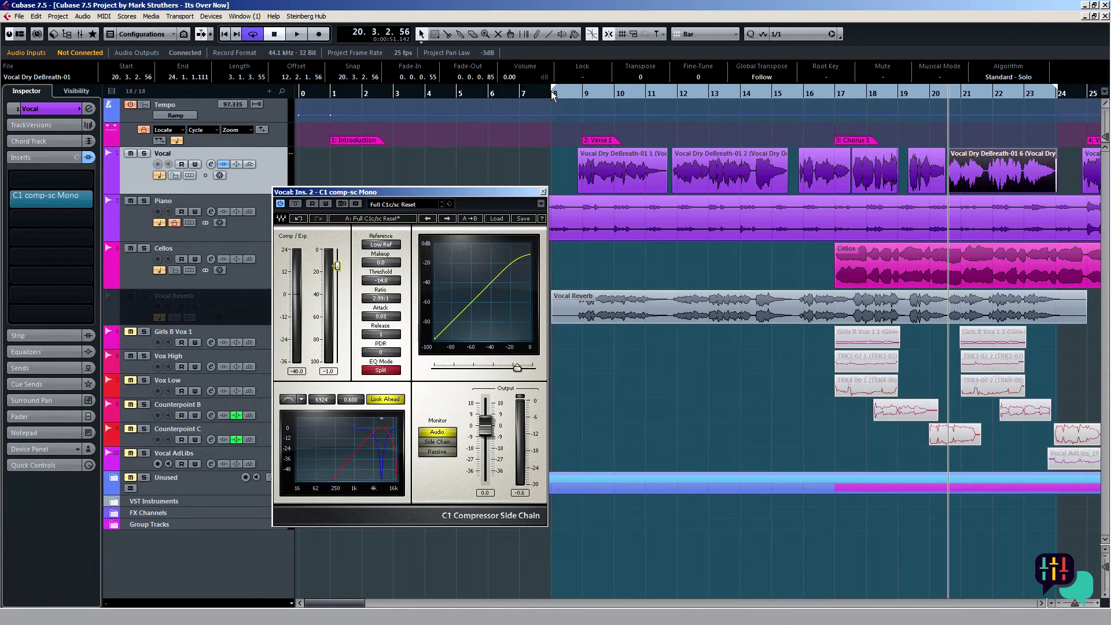
{"action": "left_click", "coordinate": [552, 95]}
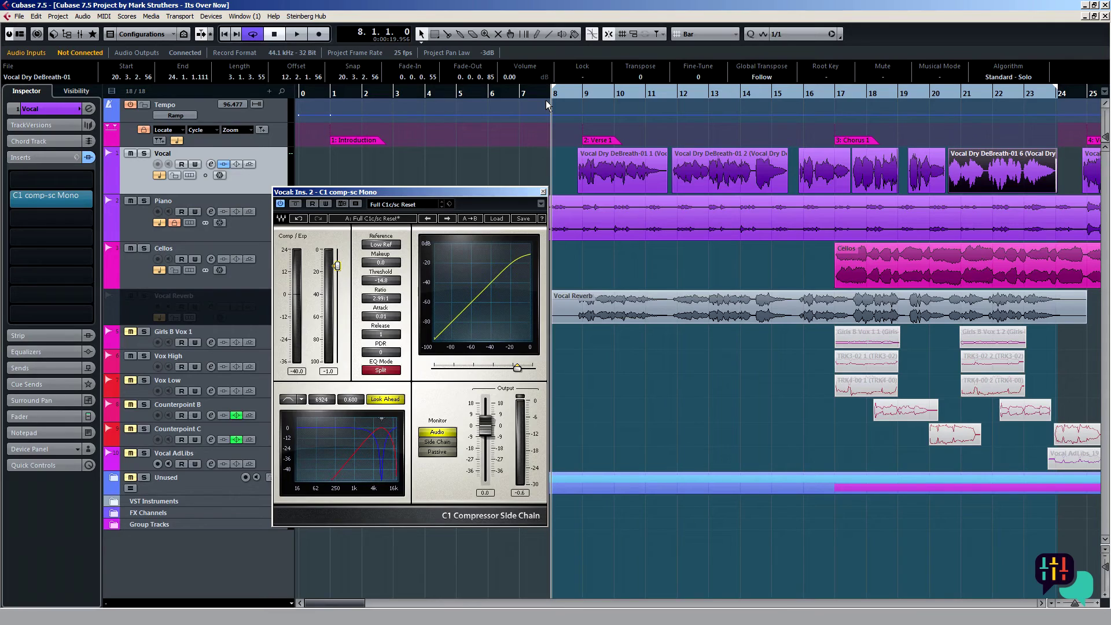
Deselect the vocal event, return to bar 8 and start playback from there
{"action": "left_click", "coordinate": [529, 158]}
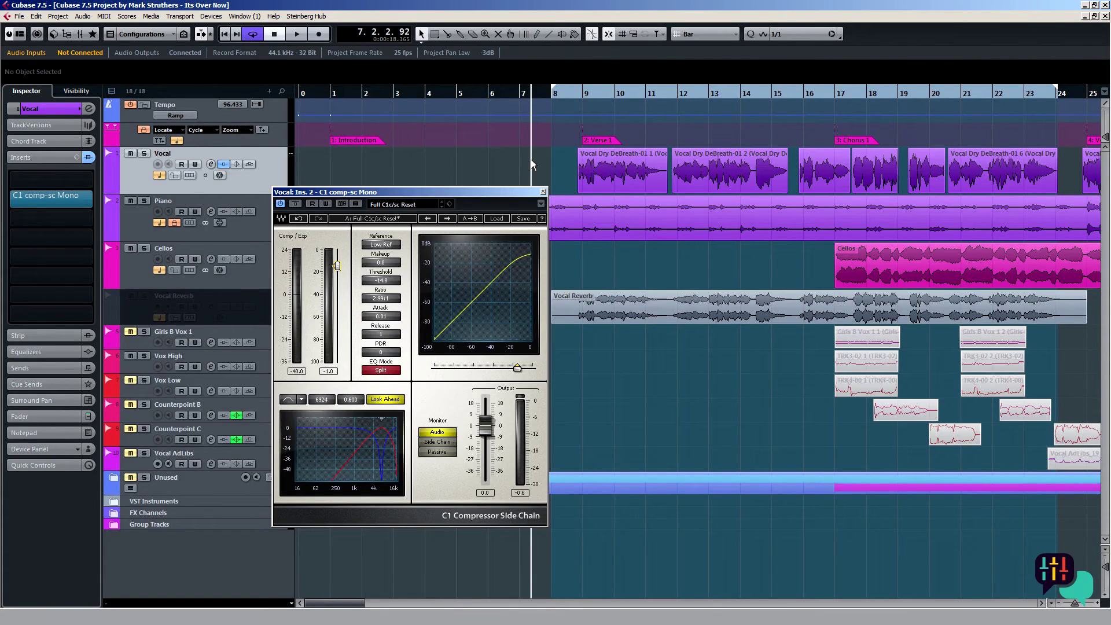
{"action": "key", "text": "KP_1"}
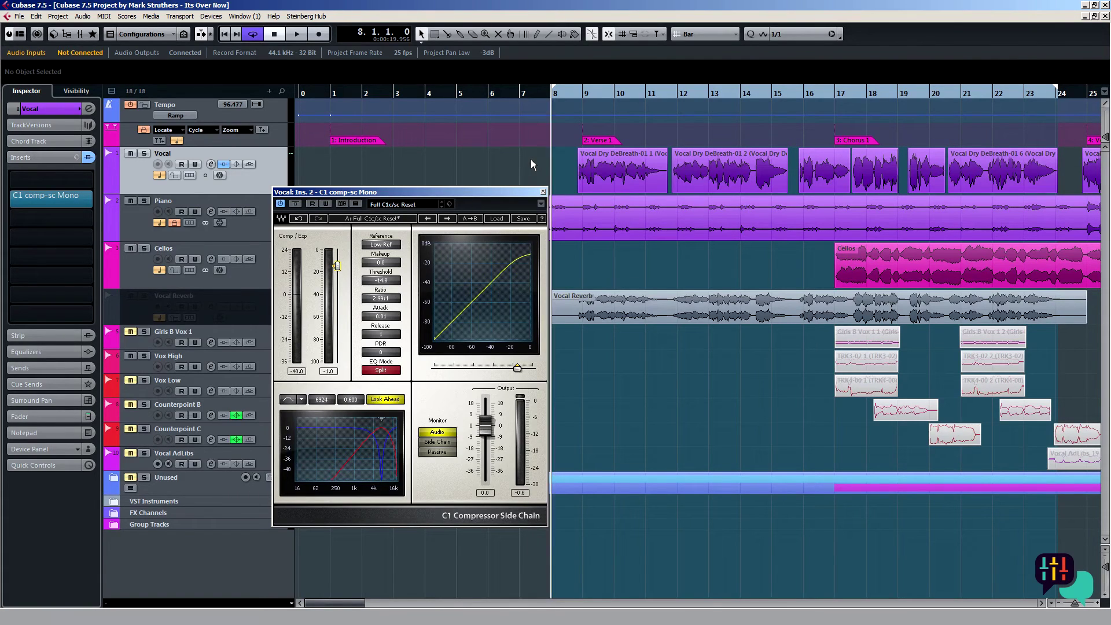
{"action": "left_click", "coordinate": [299, 36]}
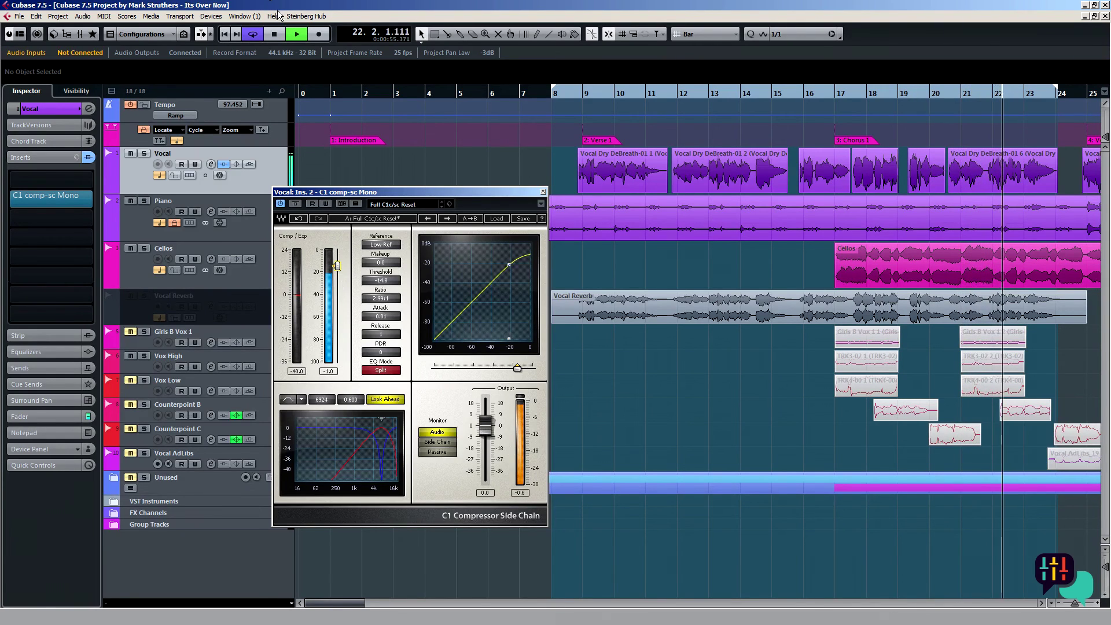
Turn off Cycle so the mix plays on past the chorus, then stop playback
{"action": "left_click", "coordinate": [253, 34]}
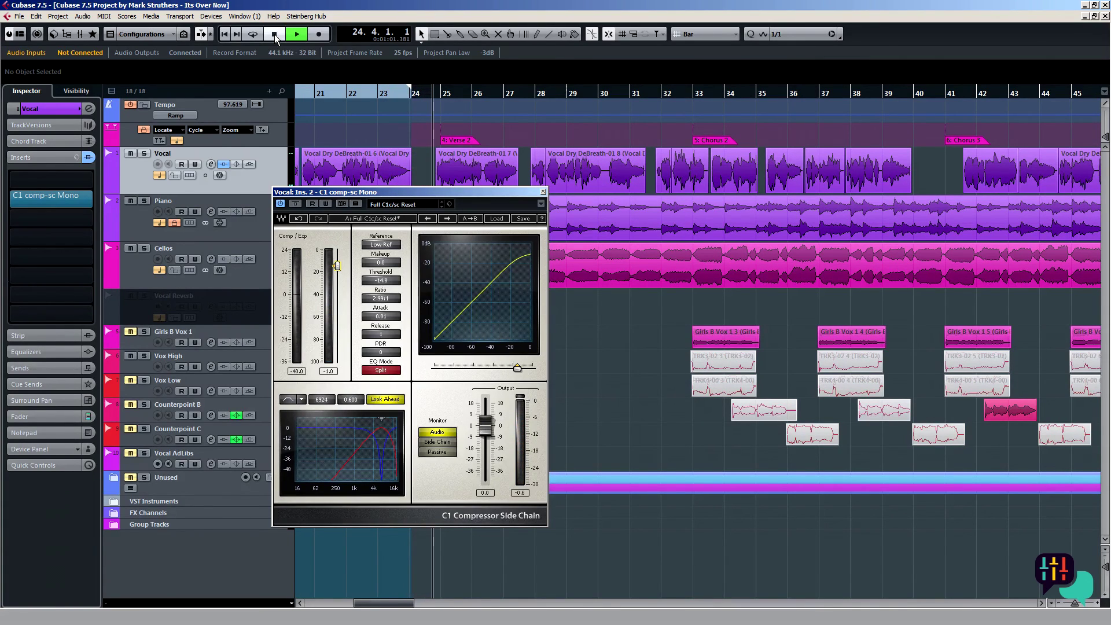
{"action": "left_click", "coordinate": [274, 33]}
Press Stop again to send the project cursor back to bar 8
{"action": "left_click", "coordinate": [275, 37]}
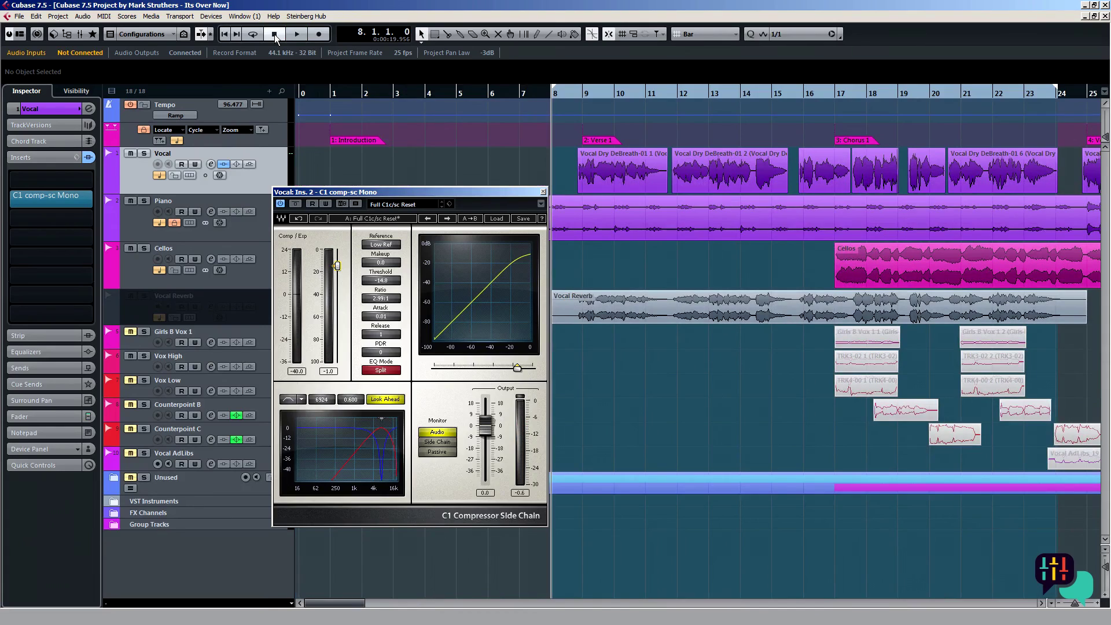